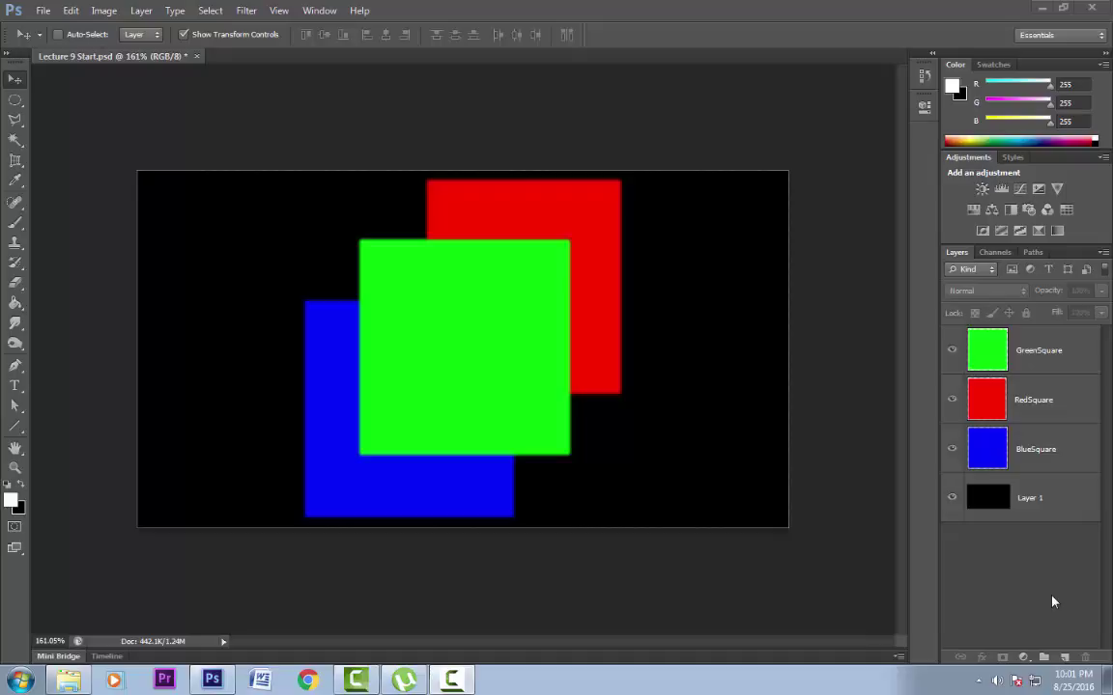
Dismiss the no-layers error and shift the red square slightly down and right
left_click(479, 306)
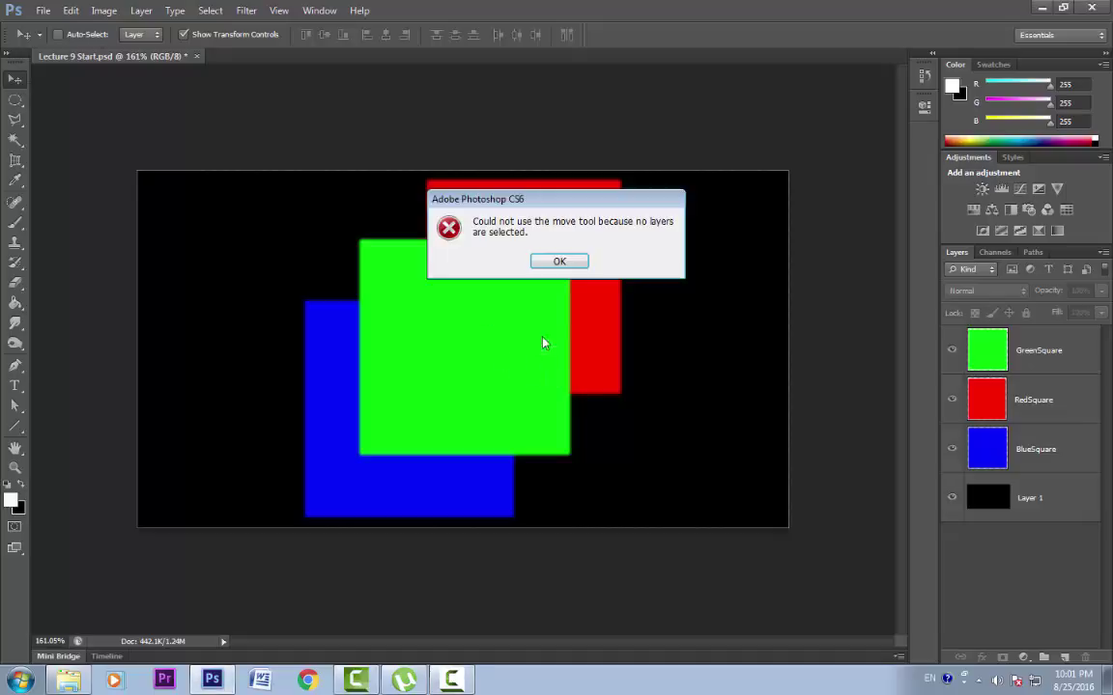
left_click(559, 263)
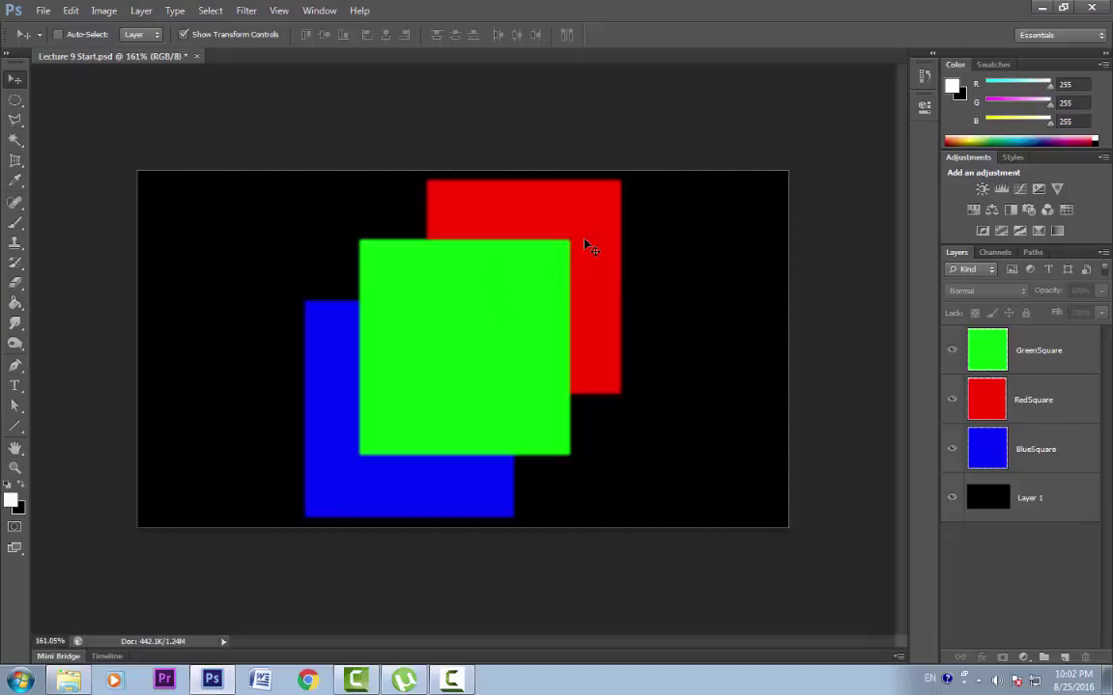
left_click(1005, 403)
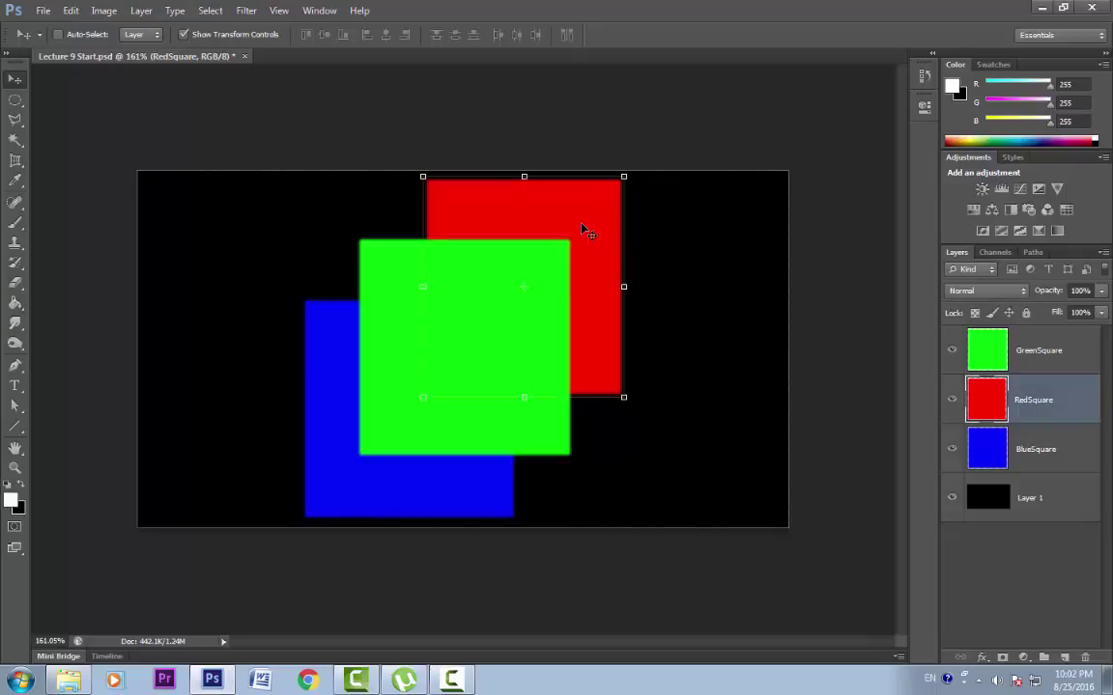
mouse_move(588, 228)
left_mouse_down()
mouse_move(621, 257)
mouse_move(690, 236)
mouse_move(607, 229)
left_mouse_up()
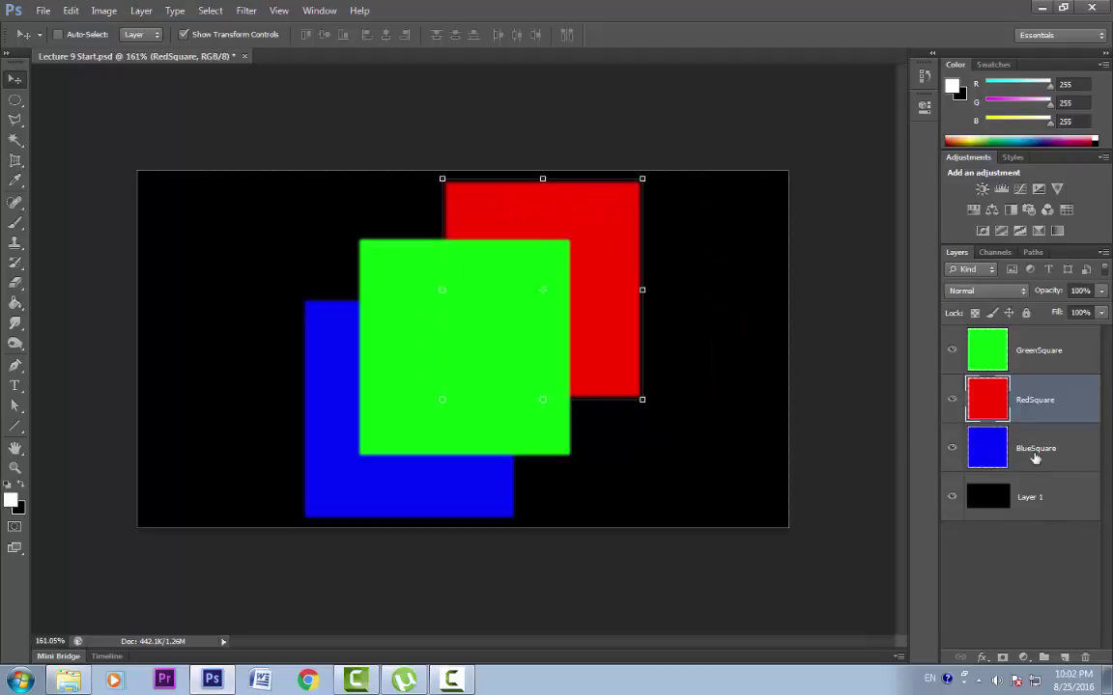
Nudge the blue square slightly right, then select the GreenSquare layer
left_click(1032, 454)
mouse_move(335, 370)
left_mouse_down()
mouse_move(229, 339)
mouse_move(286, 365)
mouse_move(342, 369)
left_mouse_up()
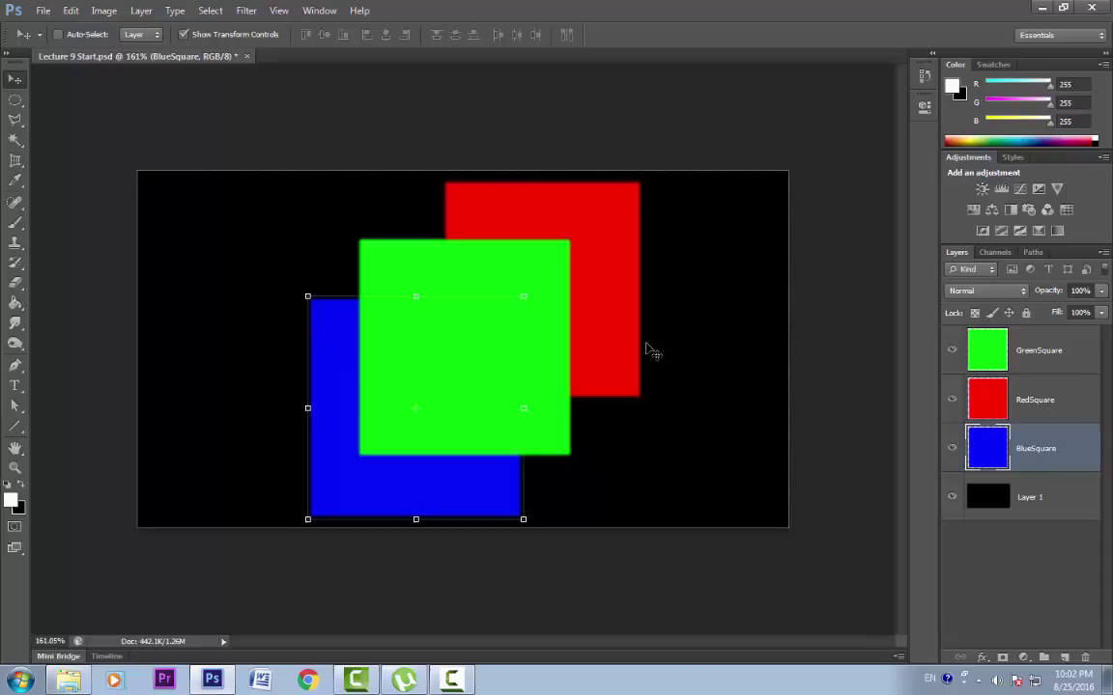
left_click(1038, 404)
left_click(1043, 351)
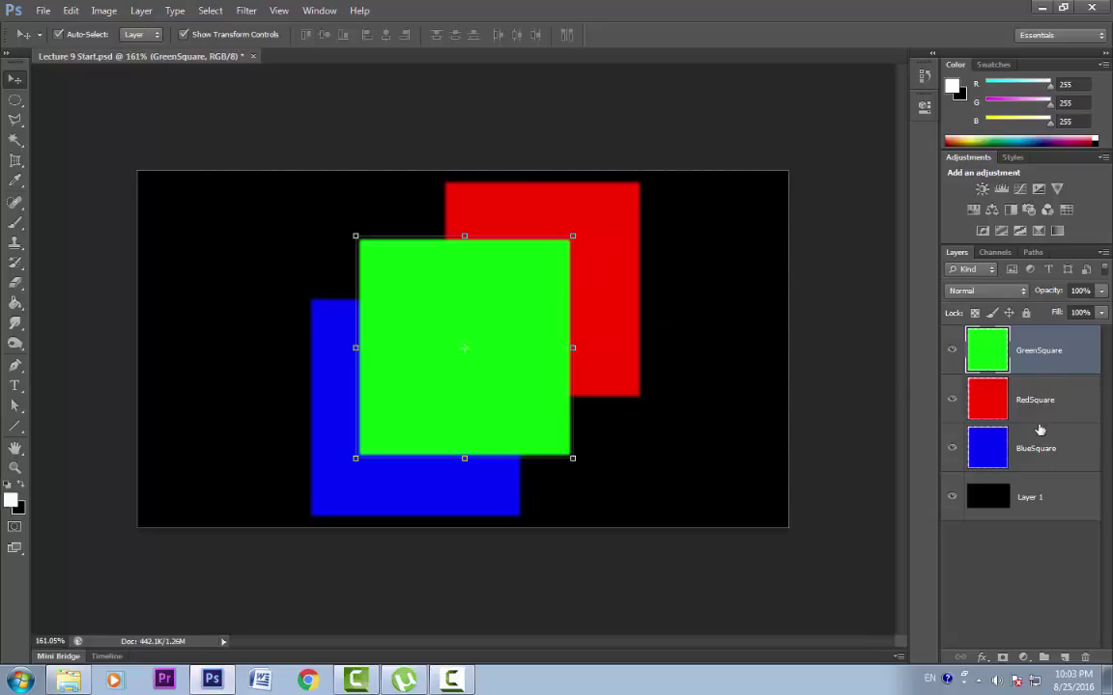
Pick the green square on the canvas, cancel a free transform, and drag it right
left_click(611, 236)
left_click(519, 293)
key("ctrl+t")
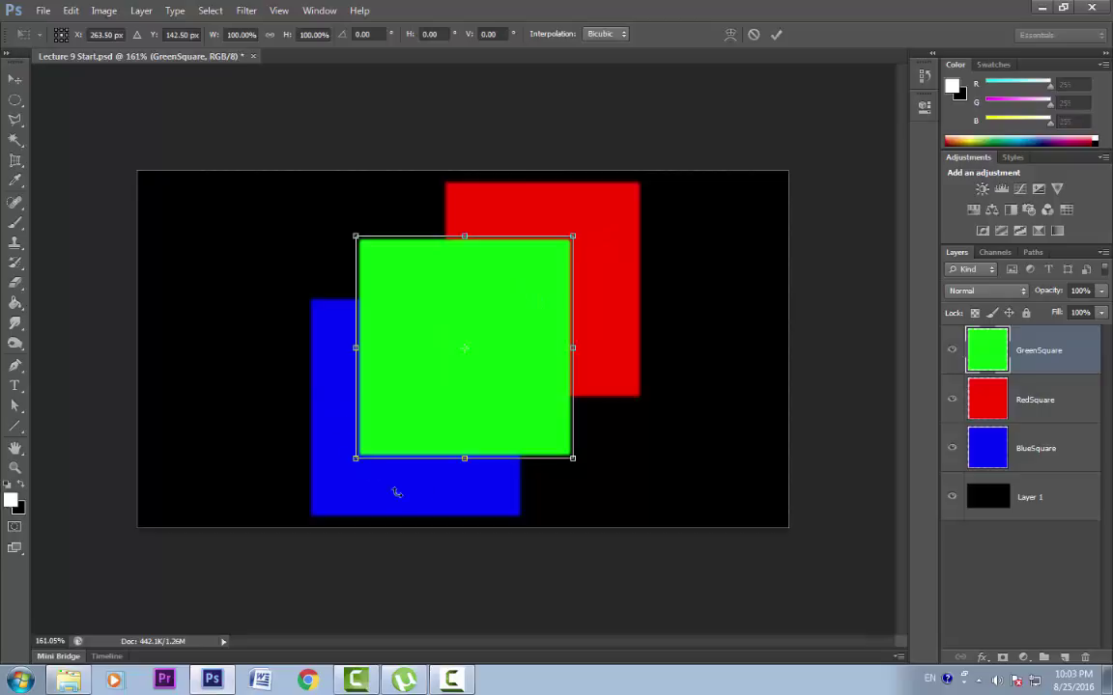
key("Return")
left_click(434, 497)
left_click(500, 345)
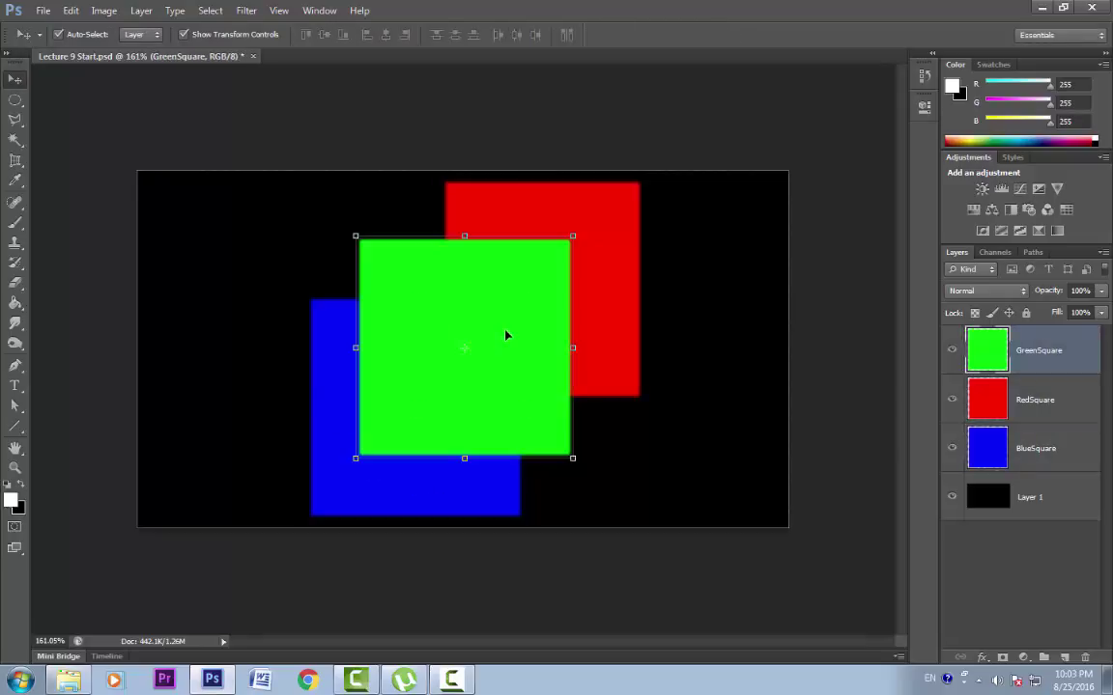
left_click_drag(507, 335, 678, 335)
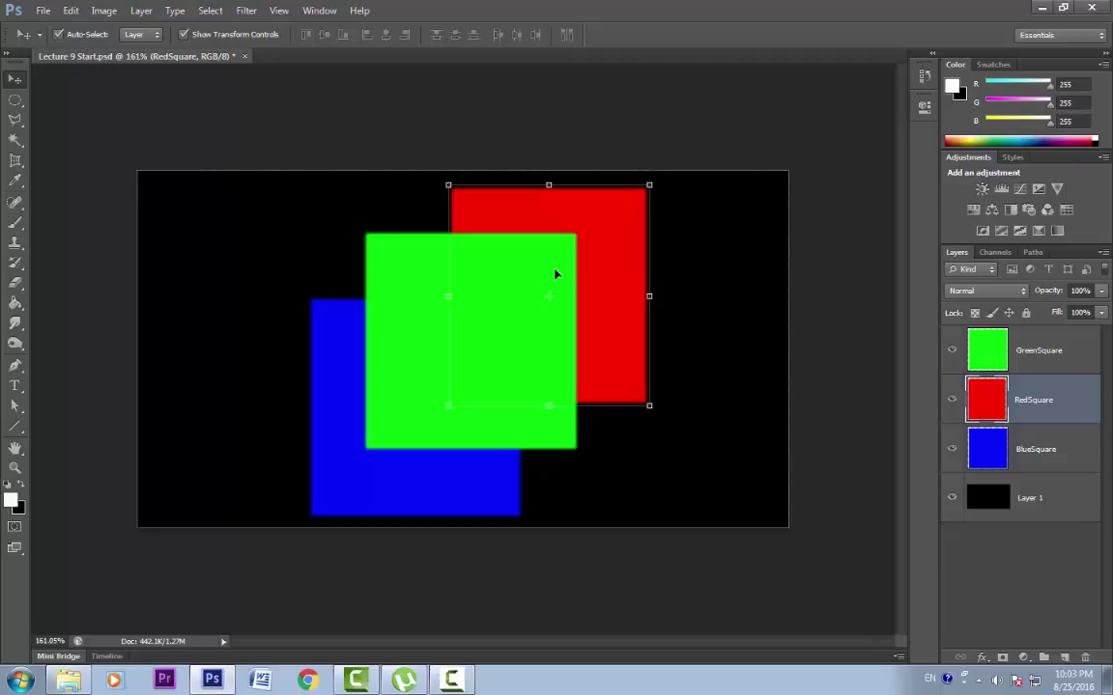
Move the green square up over the red one and set its opacity to 49%
left_click_drag(506, 343, 584, 299)
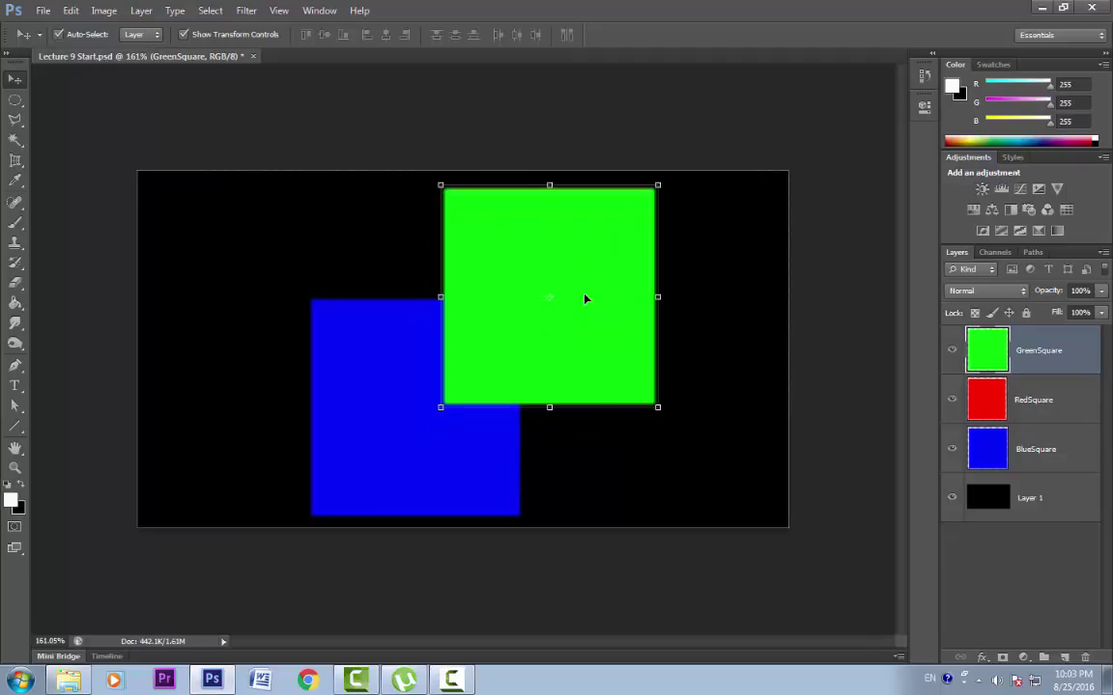
left_click(1101, 291)
left_click(1059, 309)
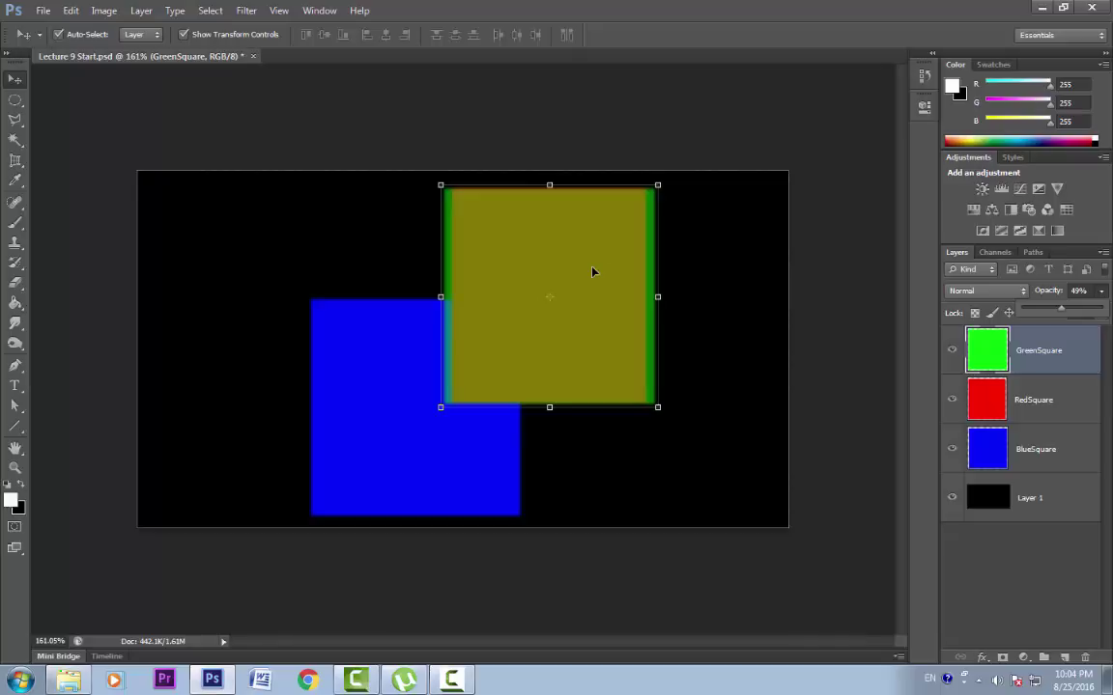
Nudge the translucent green square slightly and toggle Auto-Select off and back on
left_click_drag(593, 272, 597, 264)
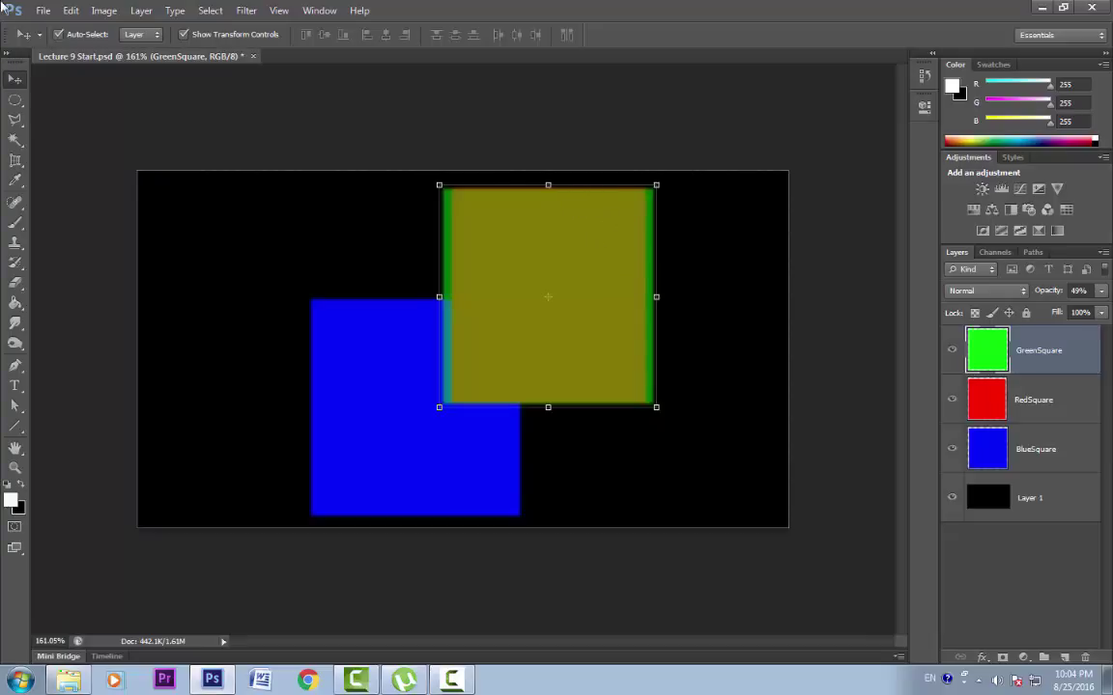
left_click(56, 36)
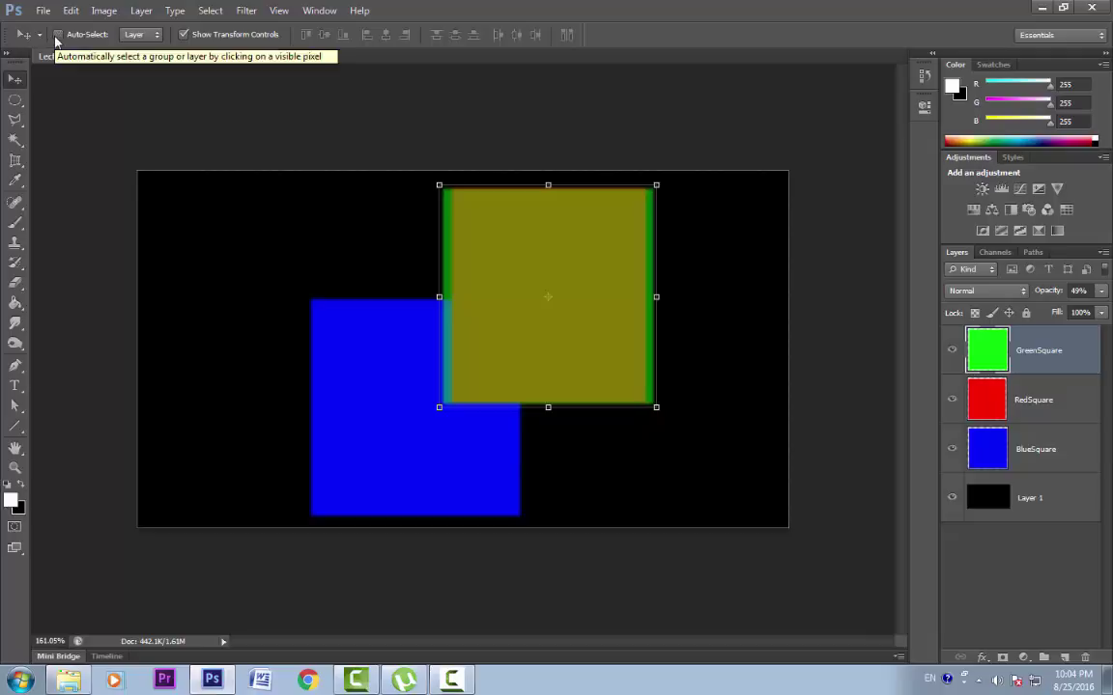
left_click(56, 36)
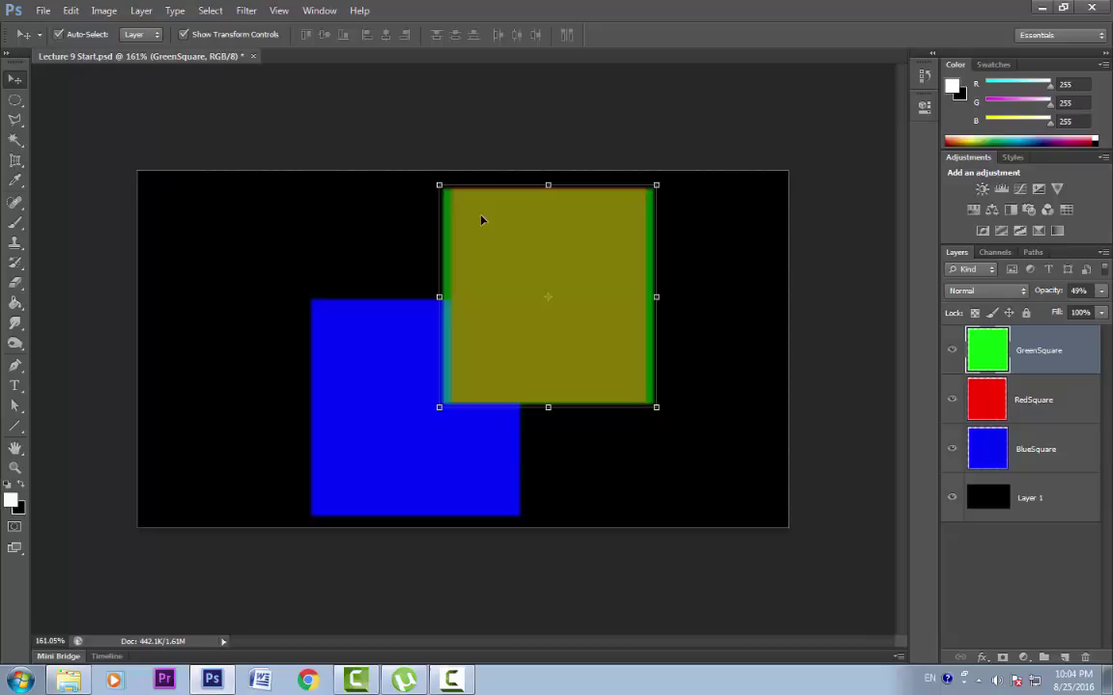
Select Layer 1 from the canvas right-click layer list, then list layers under the blue square
right_click(594, 267)
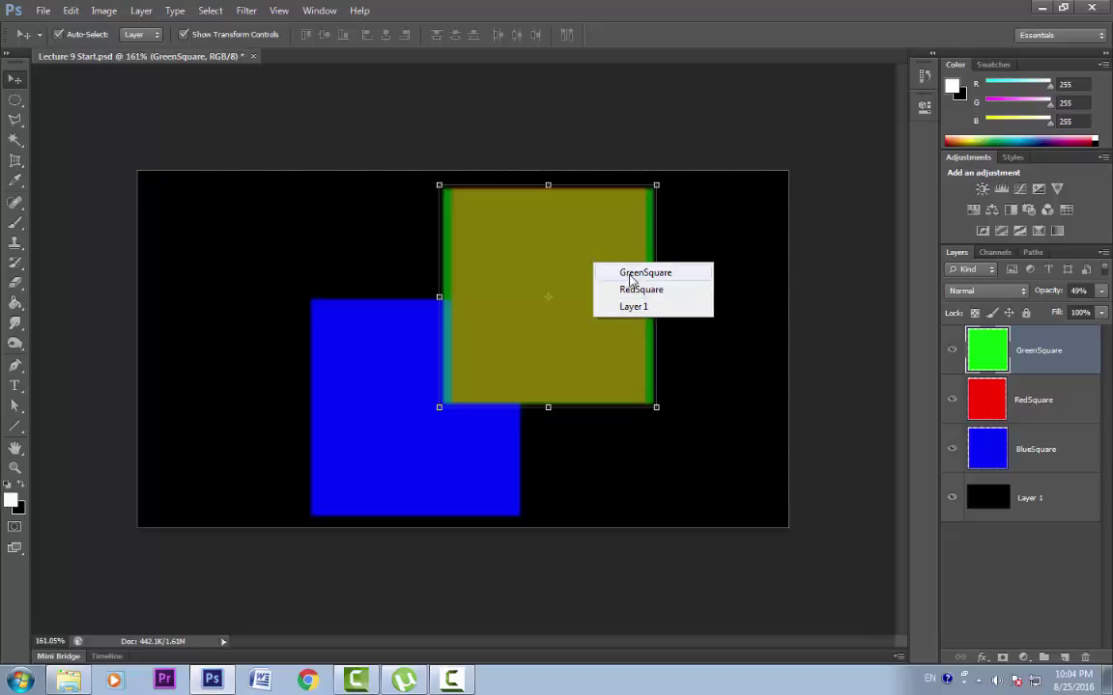
left_click(635, 275)
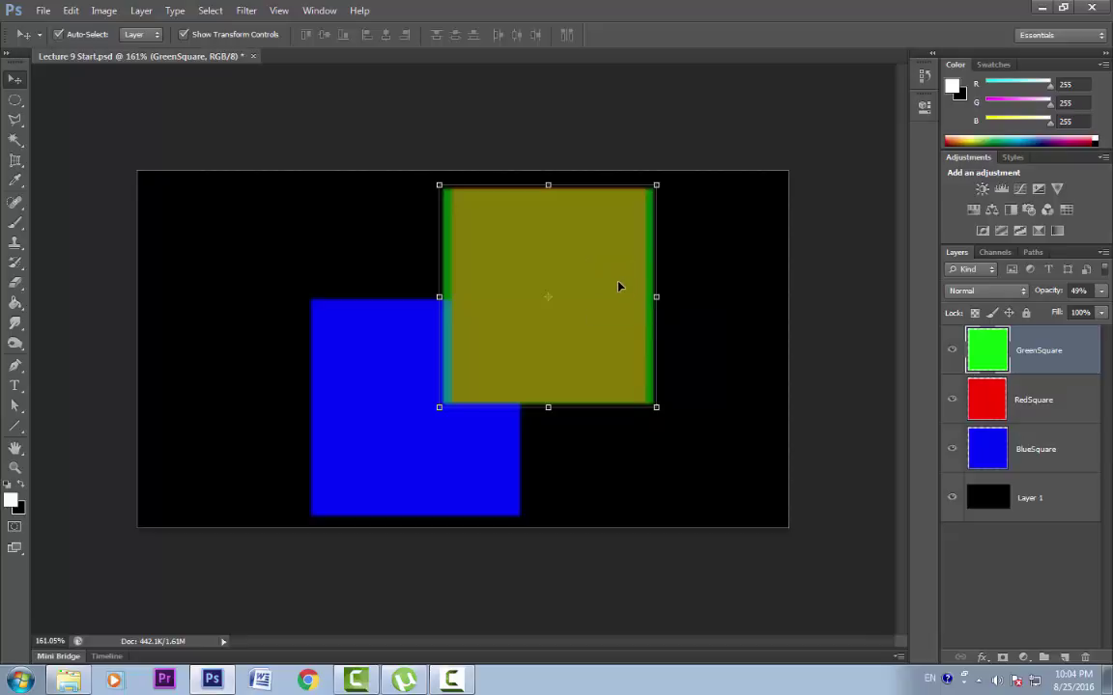
right_click(619, 286)
left_click(653, 329)
mouse_move(700, 313)
left_mouse_down()
mouse_move(685, 328)
mouse_move(636, 327)
mouse_move(700, 313)
left_mouse_up()
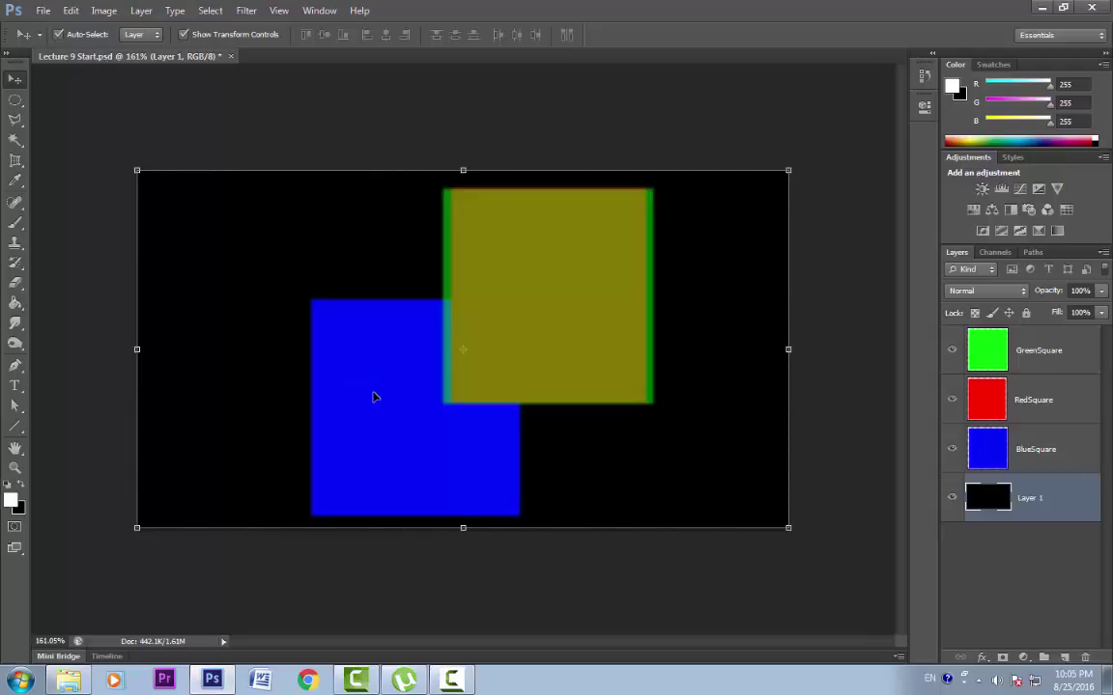
right_click(375, 398)
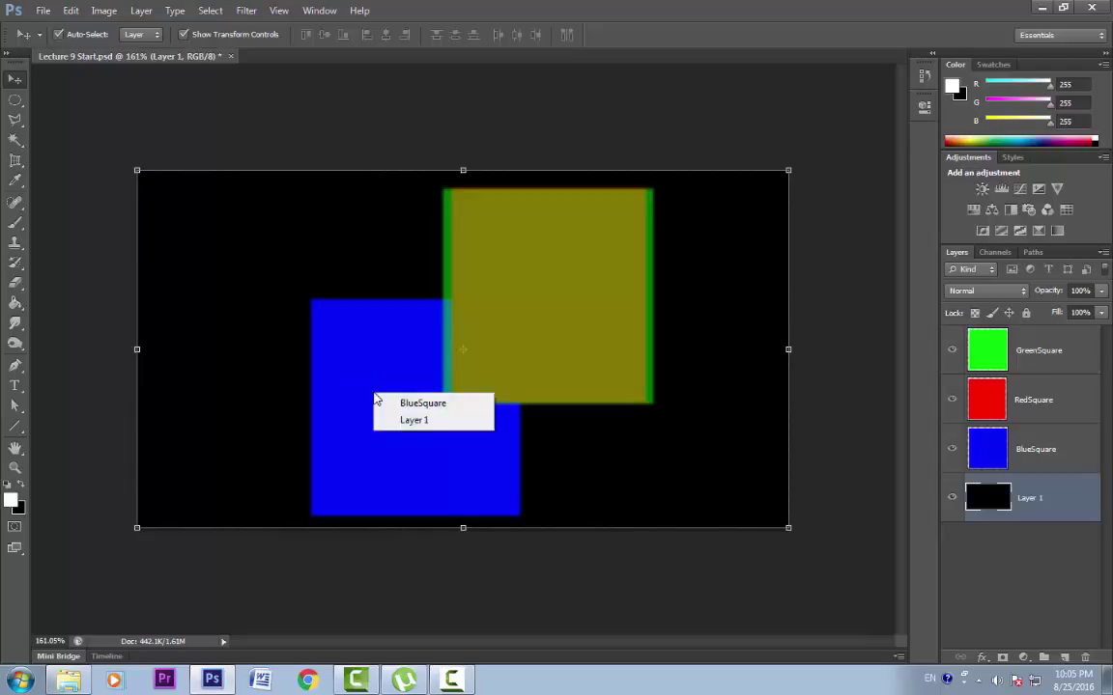
Choose BlueSquare from the layer list and drag the blue square left and up
left_click(461, 409)
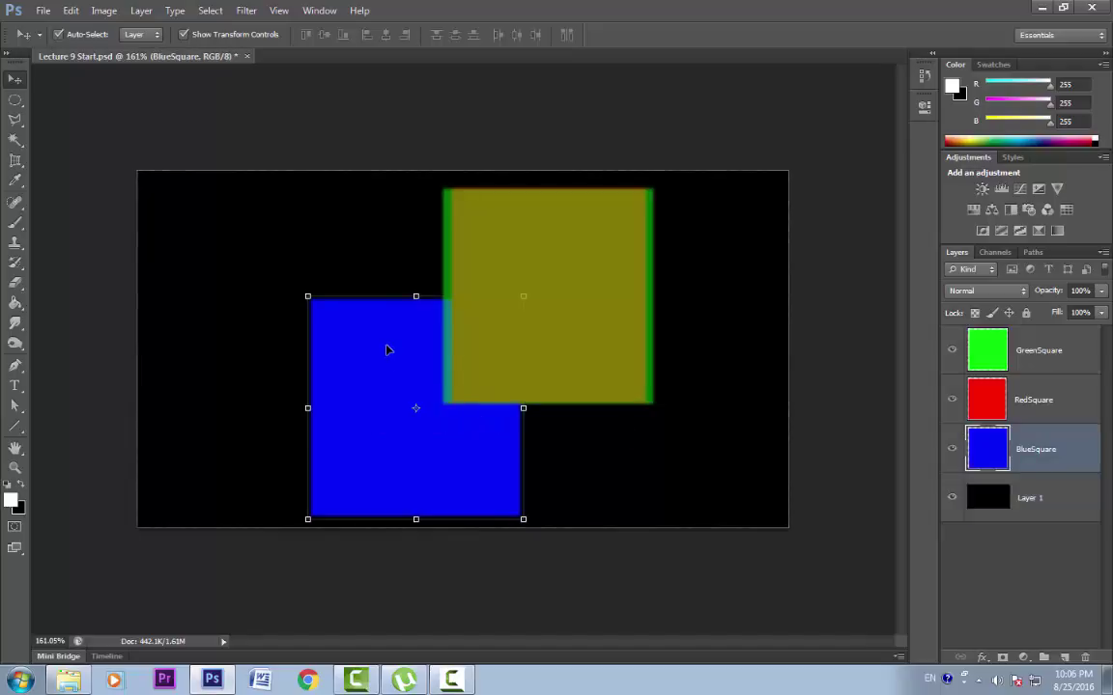
left_click_drag(386, 350, 364, 363)
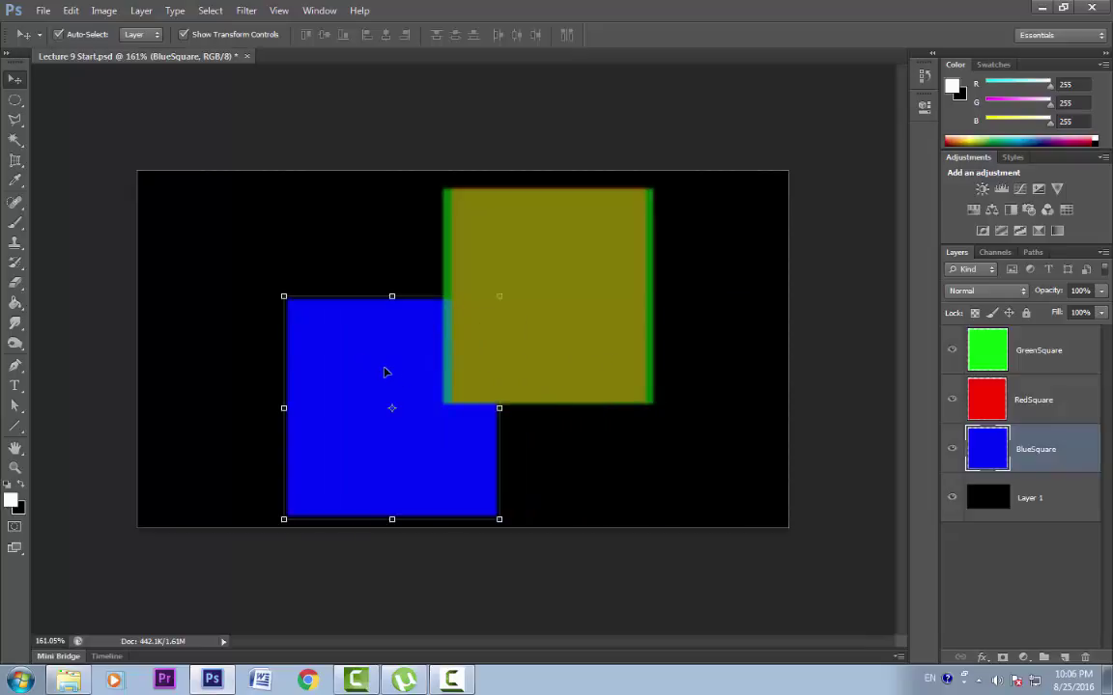
left_click_drag(384, 373, 380, 336)
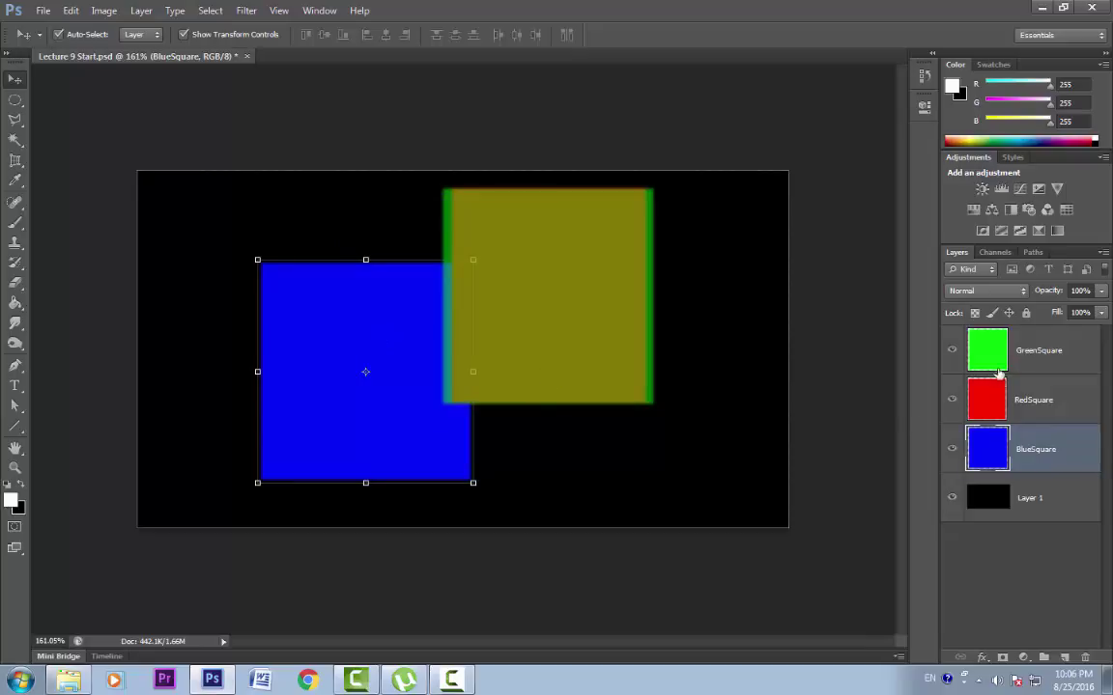
Select GreenSquare, restore its opacity to 100%, and drag it left and down
key("alt+period")
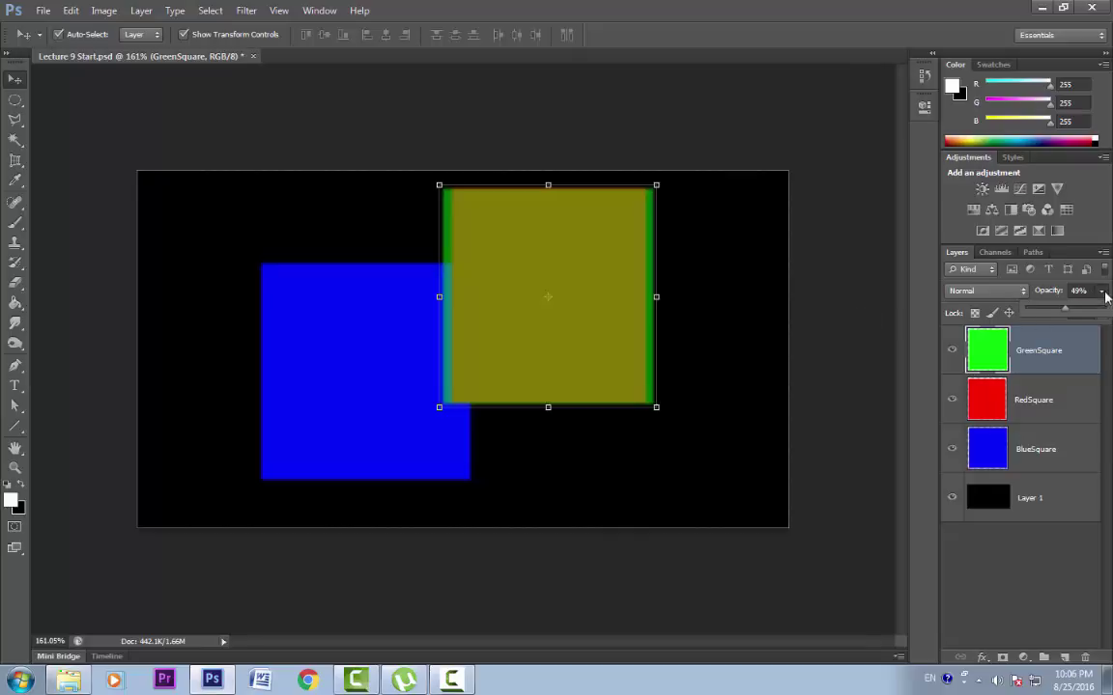
left_click(1101, 291)
left_click_drag(1066, 310, 1105, 309)
left_click_drag(601, 264, 530, 309)
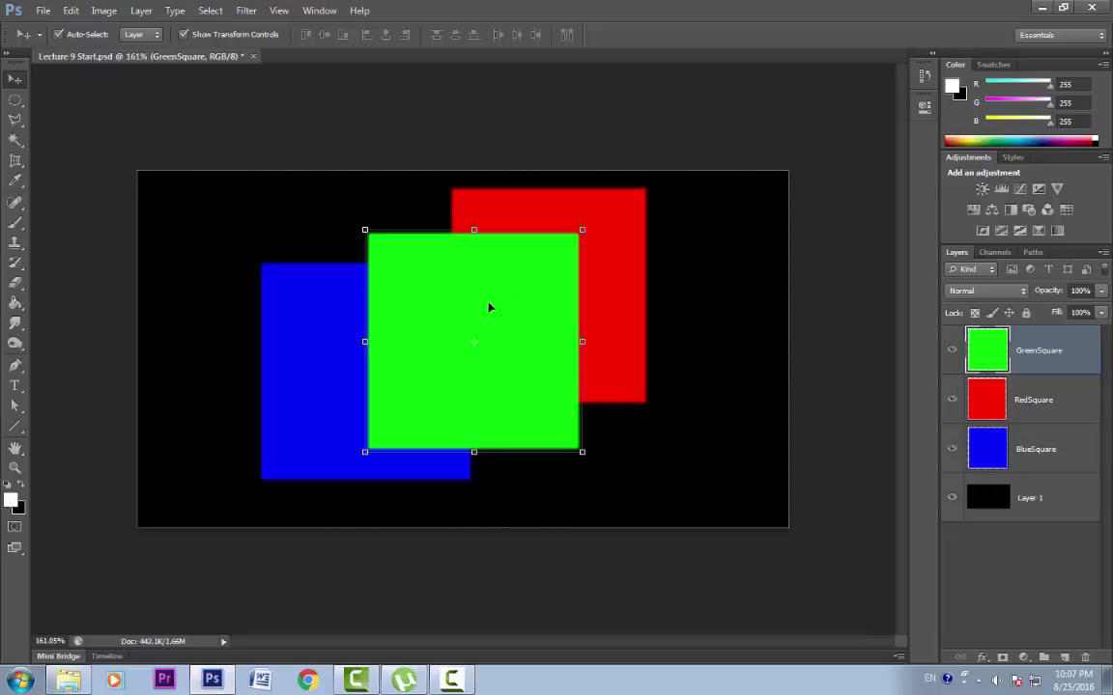
left_click_drag(490, 307, 316, 291)
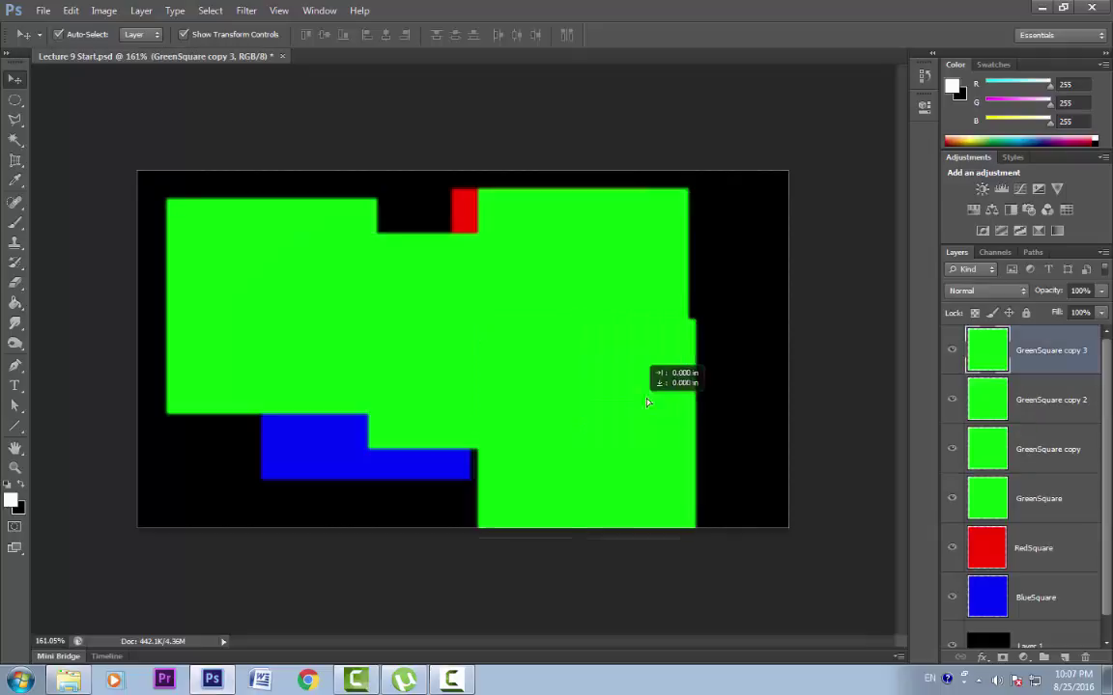
Select GreenSquare copy through copy 4 and drag them onto the trash icon
left_click_drag(633, 405, 706, 310)
left_click(667, 350, "alt")
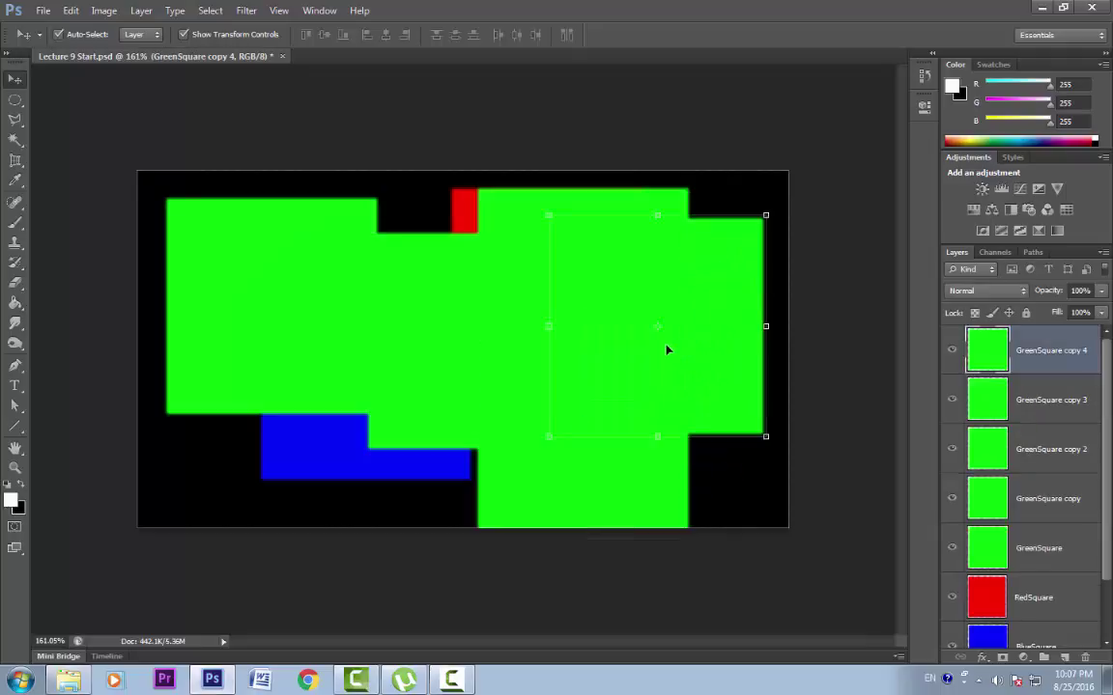
left_click(1043, 500, "shift")
left_click_drag(1044, 503, 1086, 658)
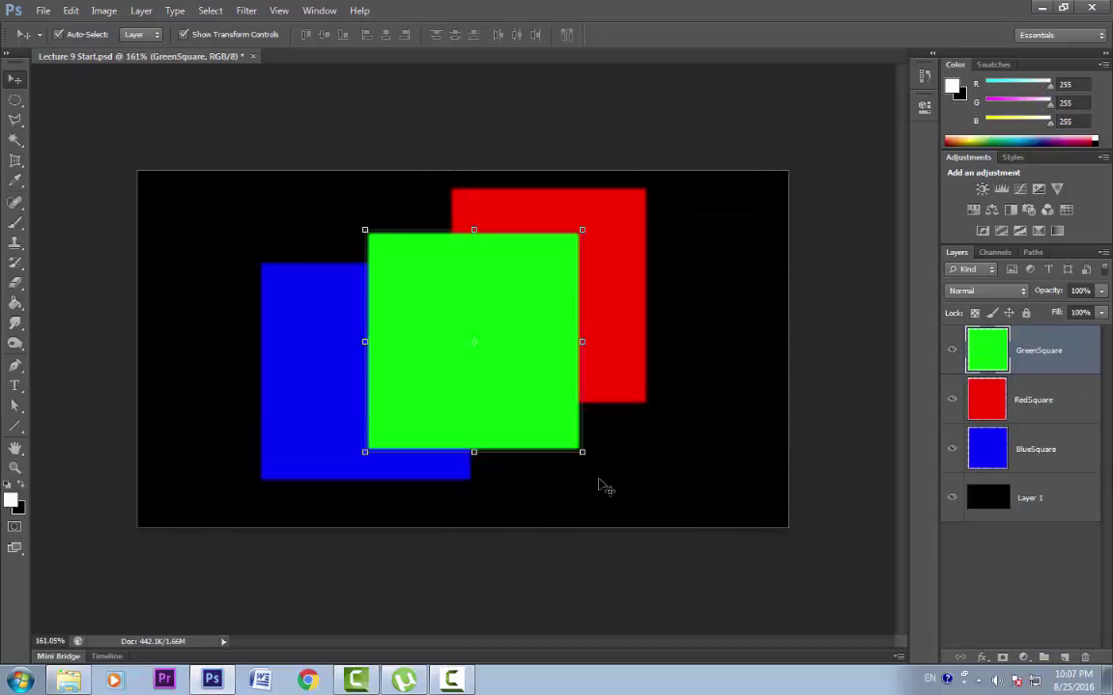